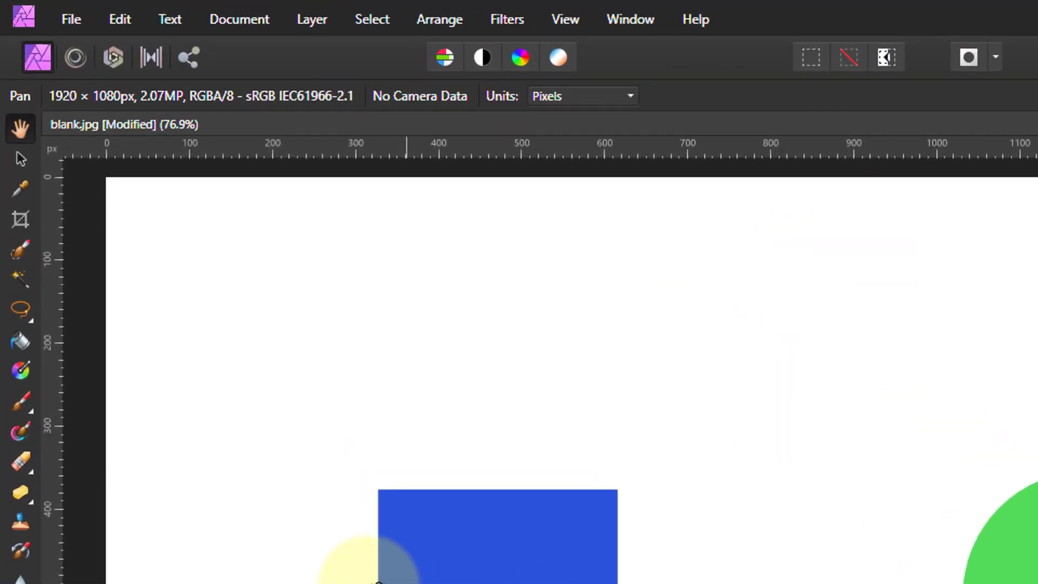
Step: Switch to the Paint Brush Tool and paint a red stroke across the top of the canvas
left_click(11, 399)
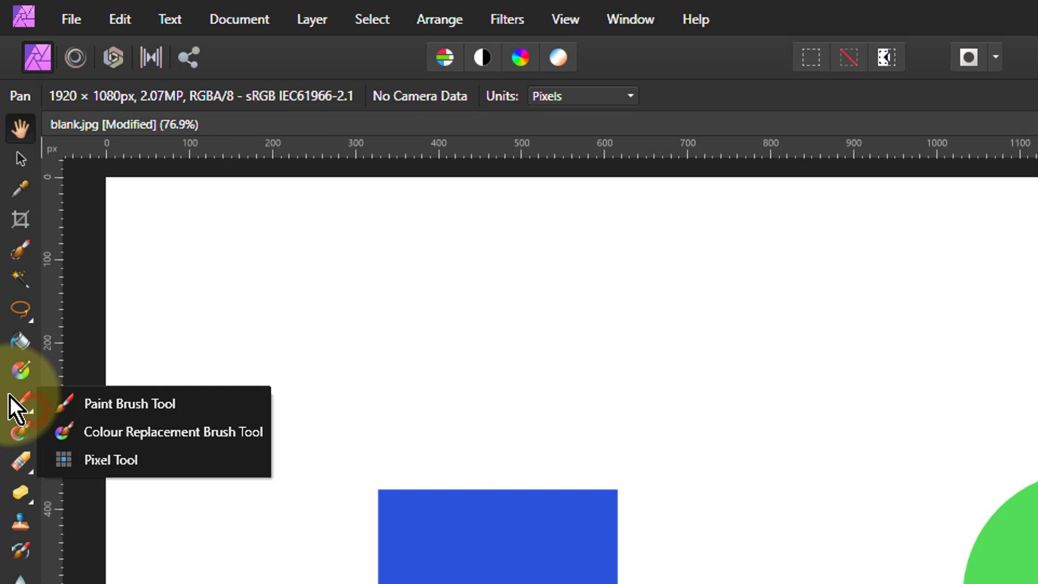
left_click(101, 402)
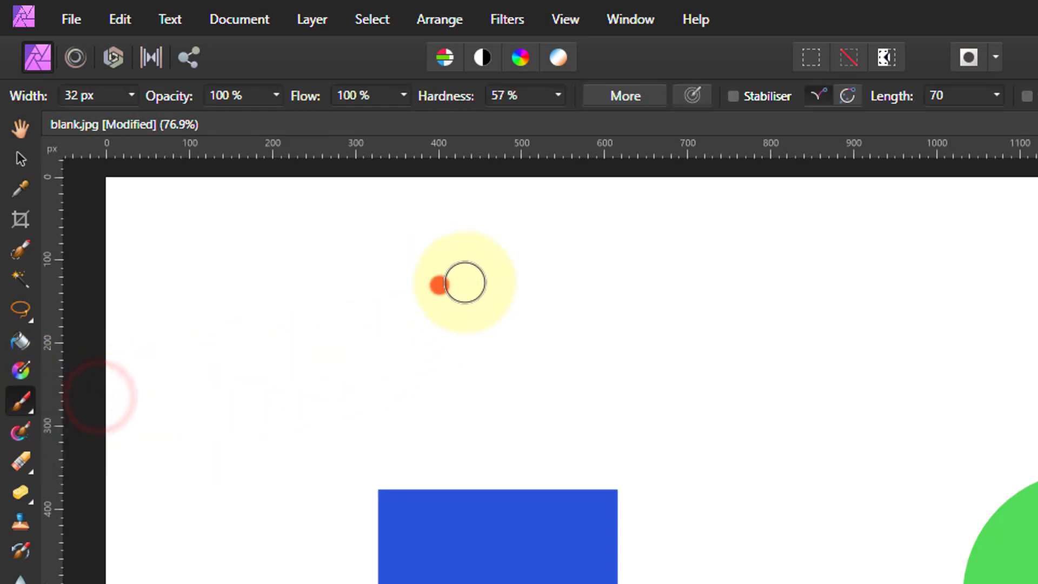
left_click_drag(431, 289, 655, 279)
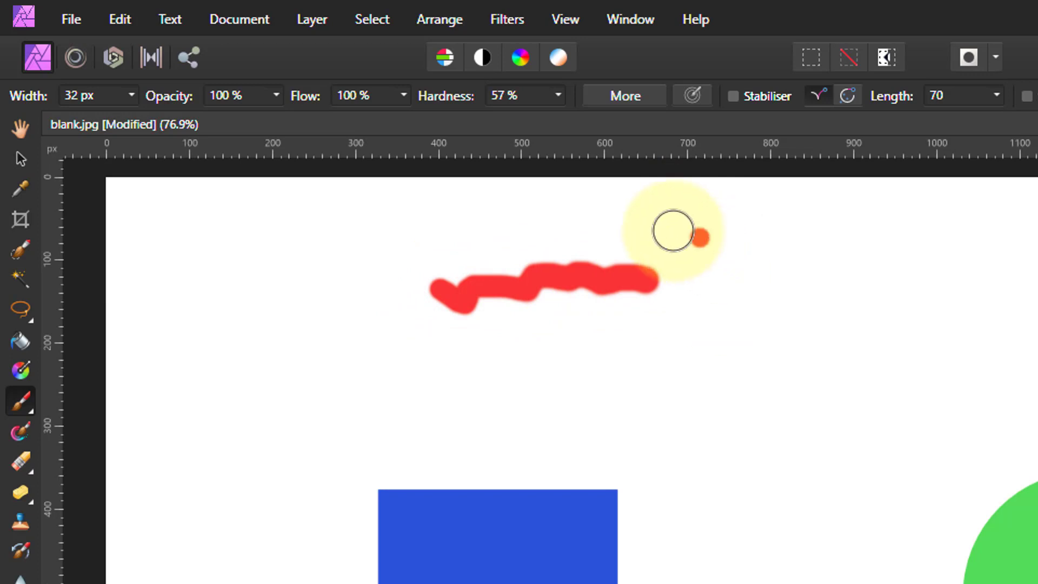
Step: Turn on pen pressure and paint a second red stroke along the top right
left_click(694, 100)
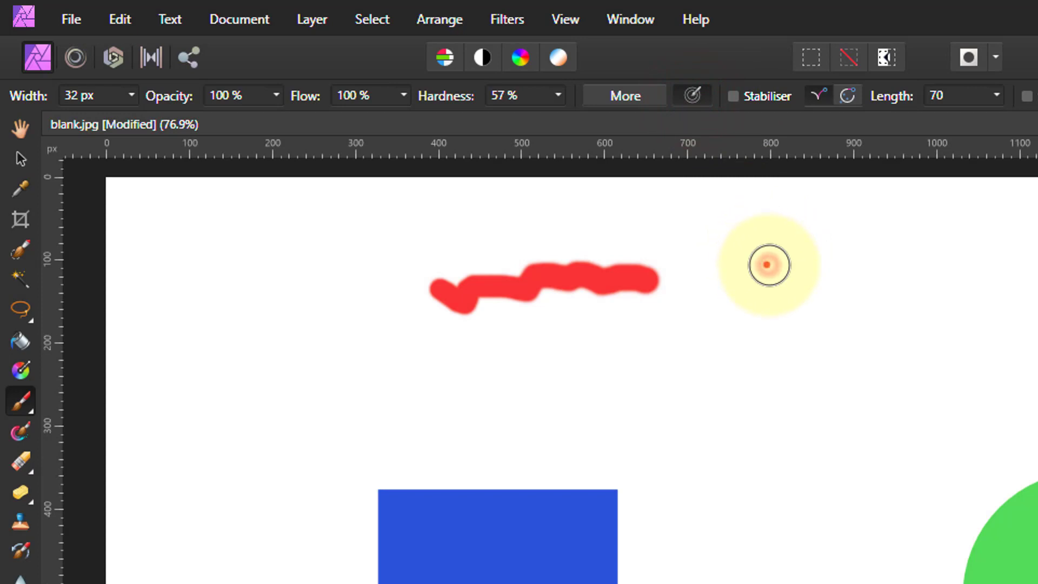
left_click_drag(768, 265, 947, 262)
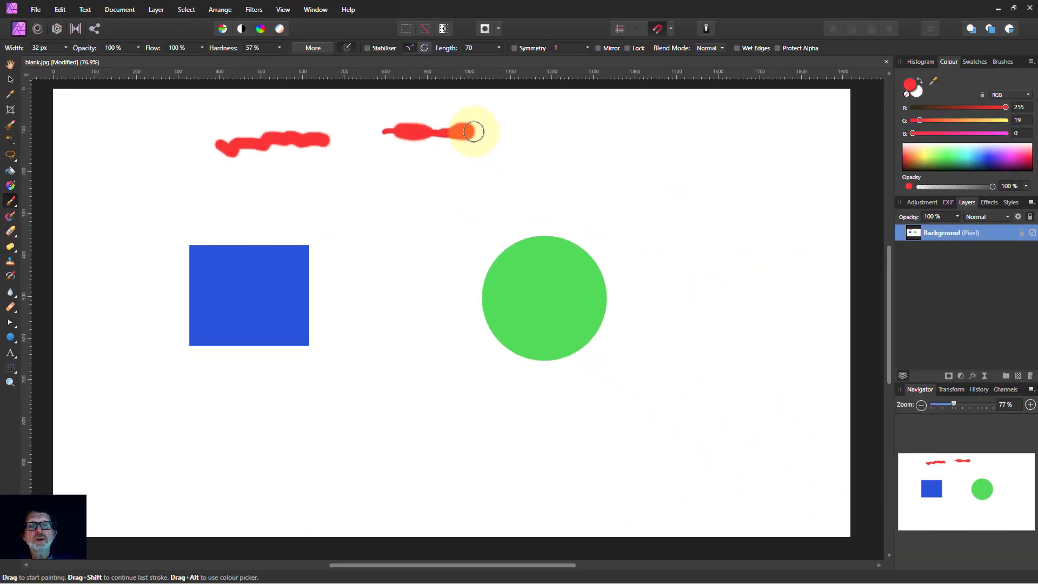
mouse_move(474, 132)
left_mouse_down()
mouse_move(567, 134)
mouse_move(488, 134)
left_mouse_up()
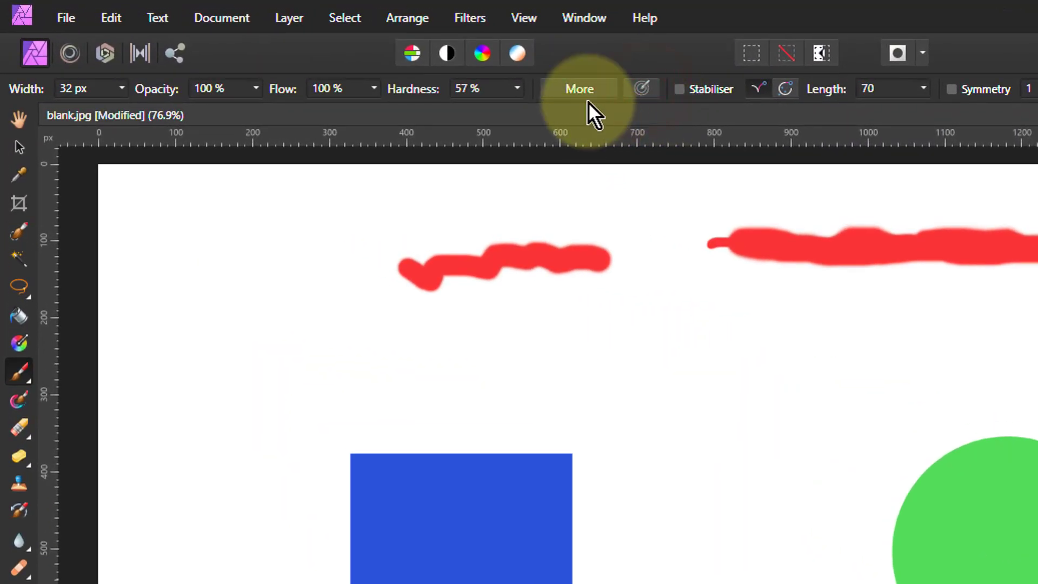
Step: Give the brush 100% Size Jitter controlled by Pressure, then paint a red test stroke on the left
left_click(580, 89)
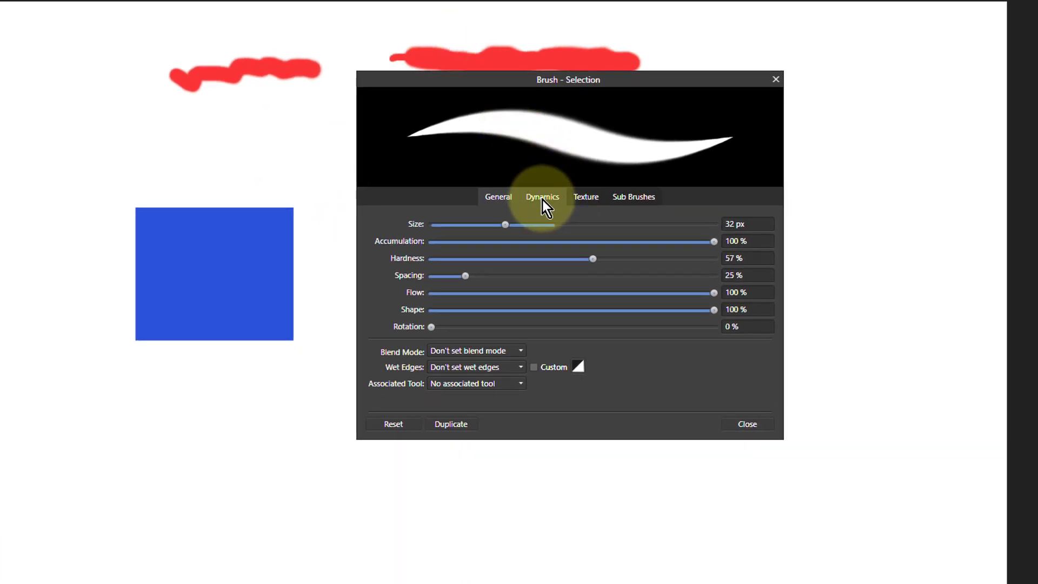
left_click(543, 199)
mouse_move(615, 225)
left_mouse_down()
mouse_move(436, 229)
mouse_move(646, 220)
left_mouse_up()
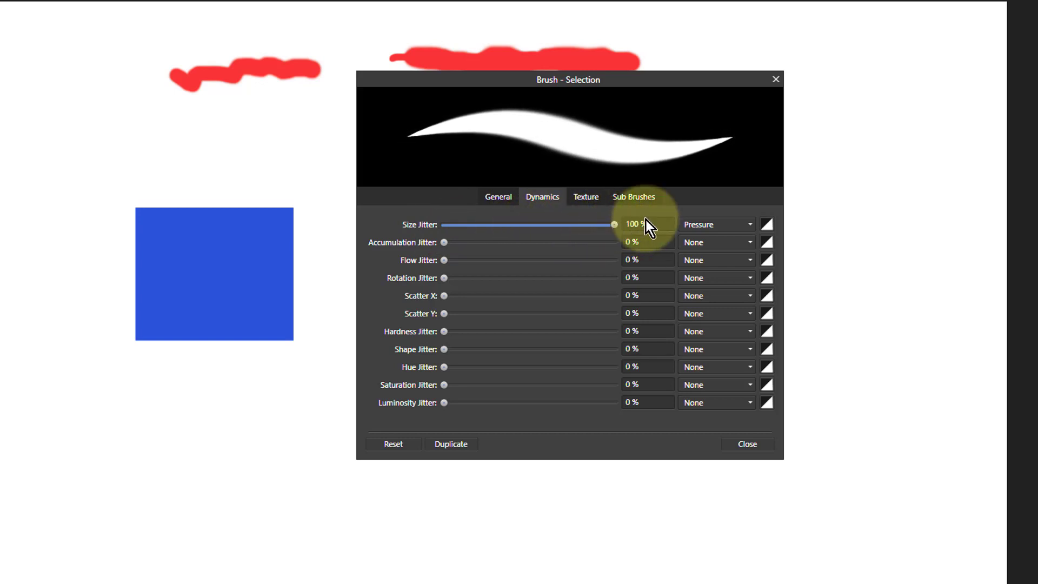
left_click(705, 226)
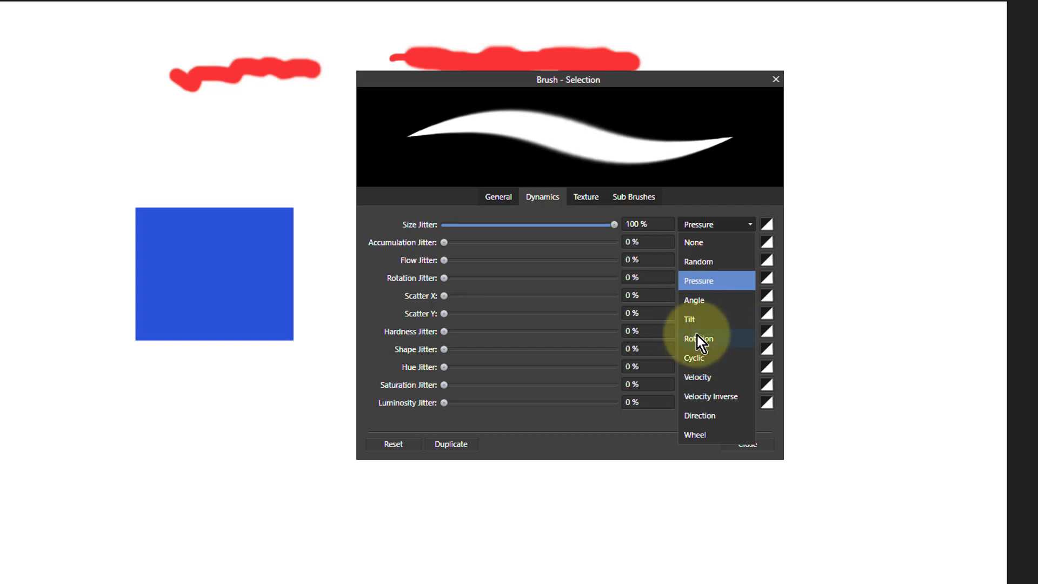
left_click(703, 277)
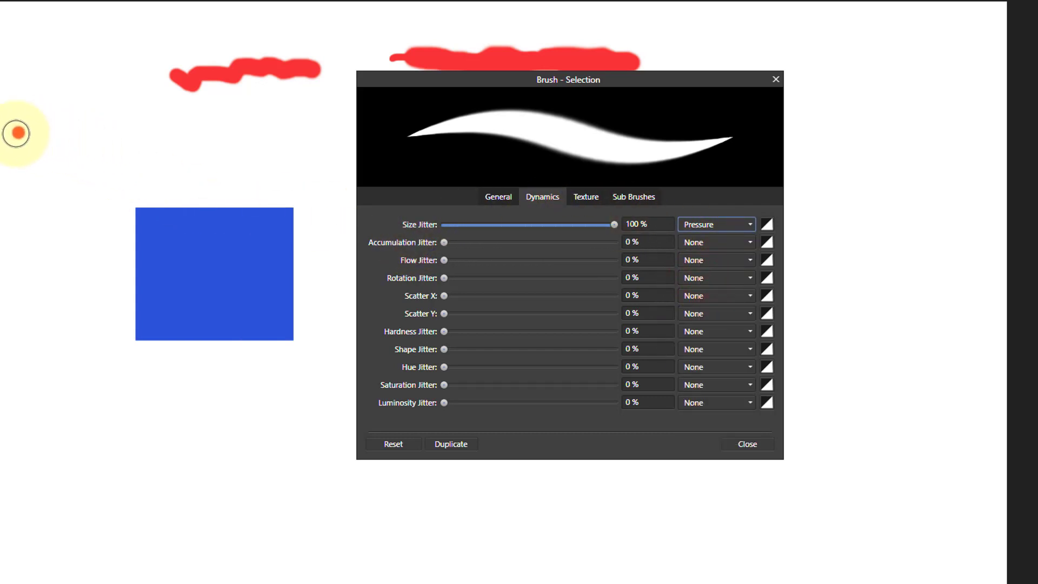
left_click_drag(16, 133, 250, 127)
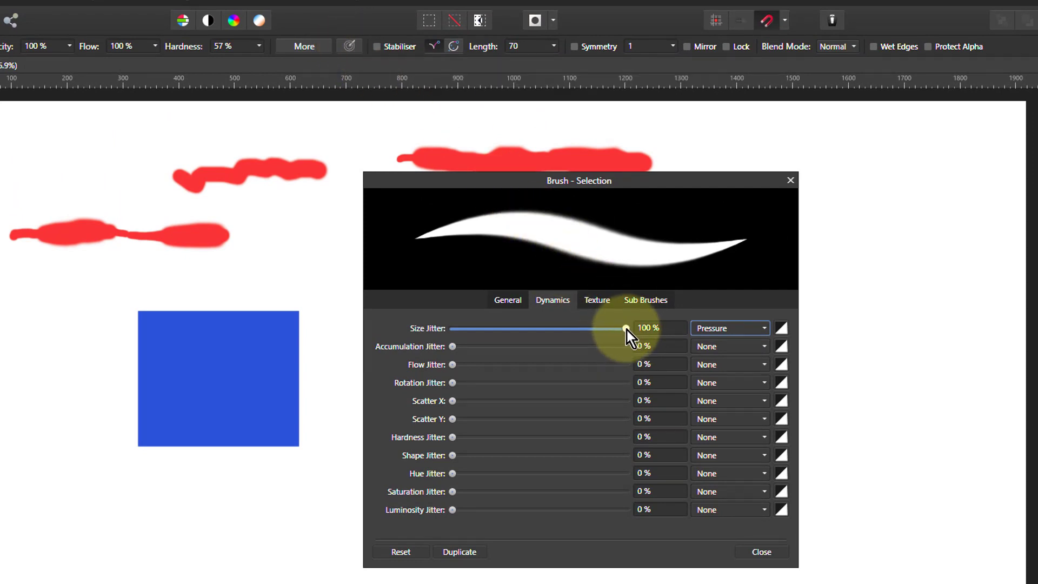
Step: Drop Size Jitter to 0%, raise Hue Jitter to 12%, and paint a stroke below the blue square
left_click_drag(626, 329, 452, 334)
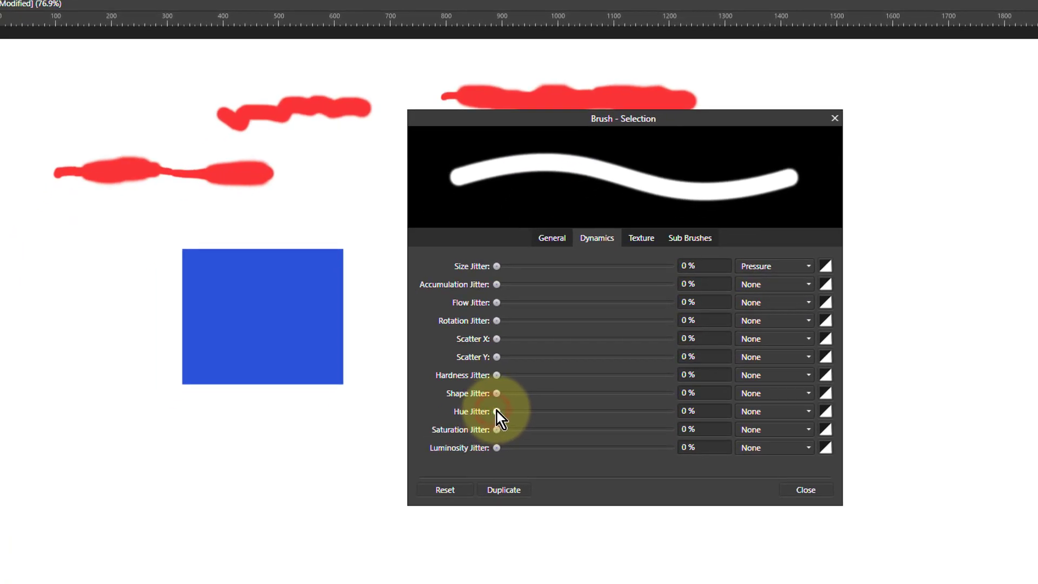
left_click_drag(453, 473, 467, 470)
left_click_drag(512, 410, 519, 411)
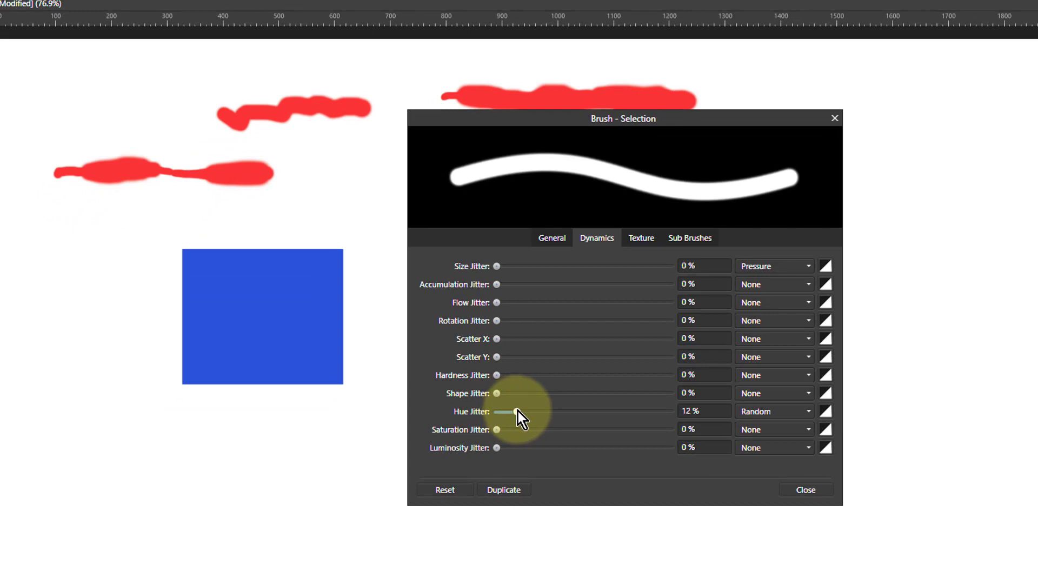
left_click_drag(78, 434, 299, 421)
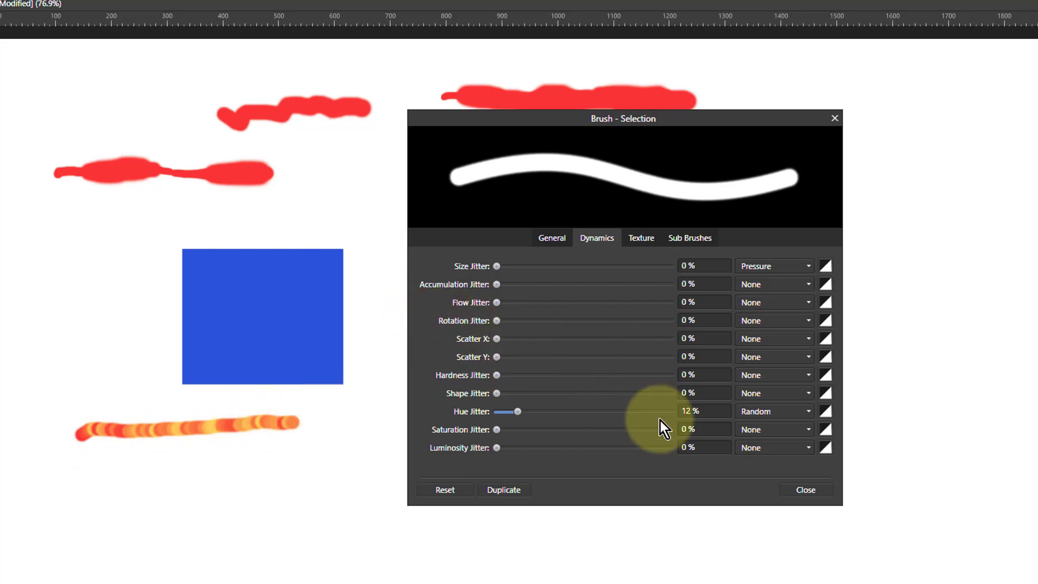
Step: Make Hue Jitter follow Pressure and paint a second orange stroke beneath the first
left_click(779, 414)
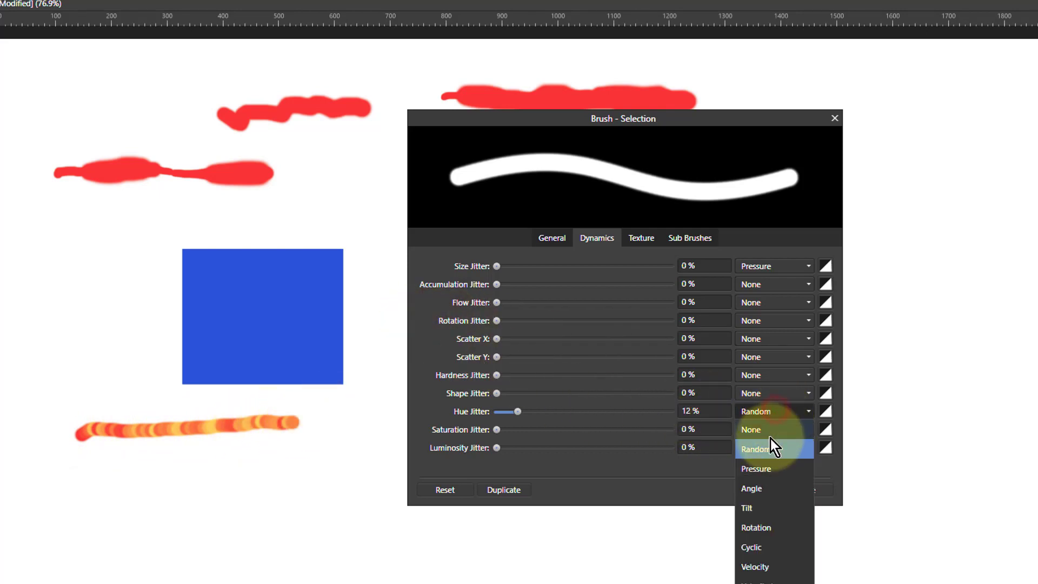
left_click(760, 467)
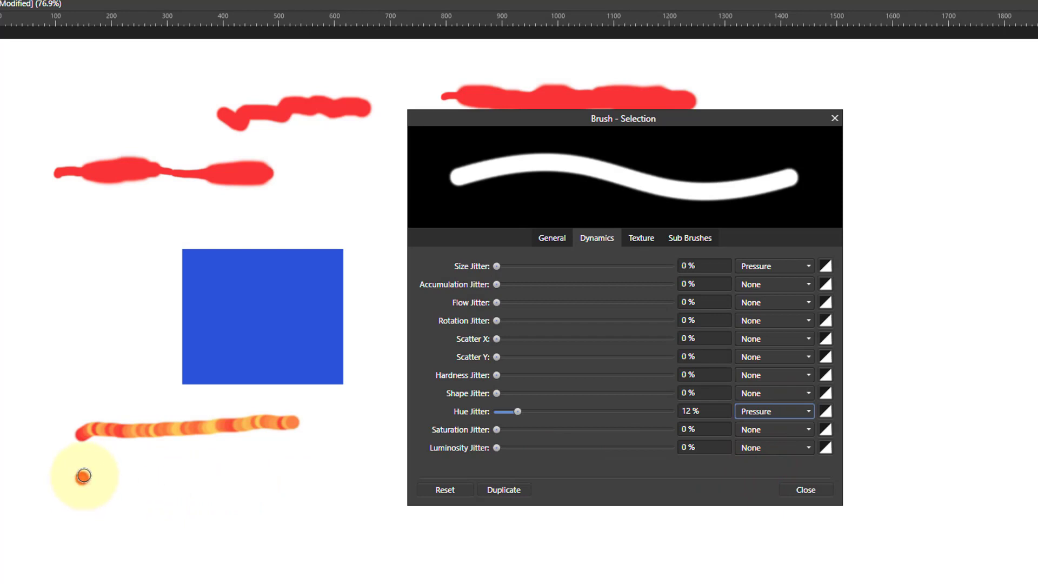
left_click_drag(83, 476, 112, 479)
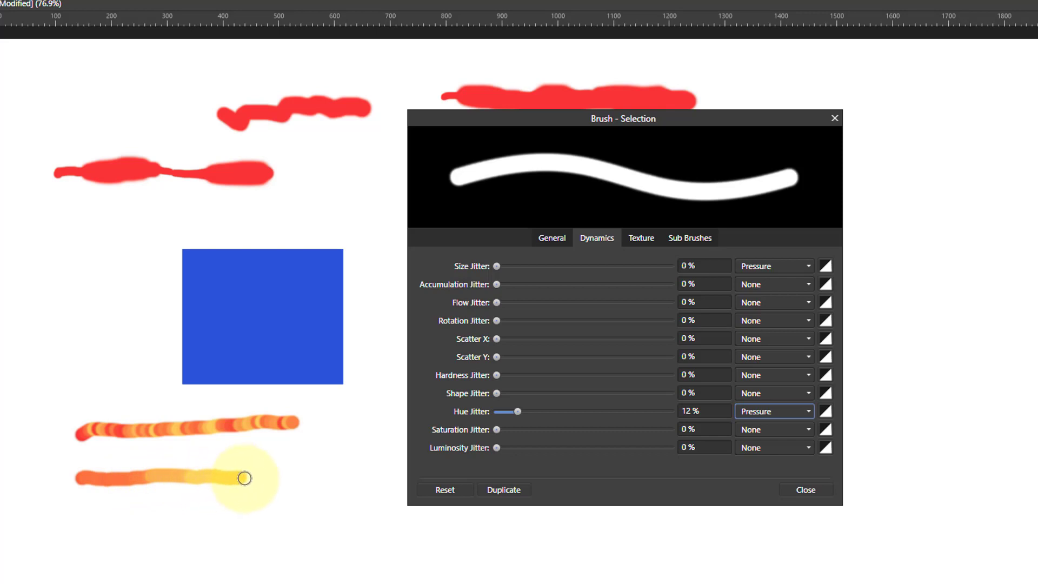
left_click_drag(245, 478, 246, 478)
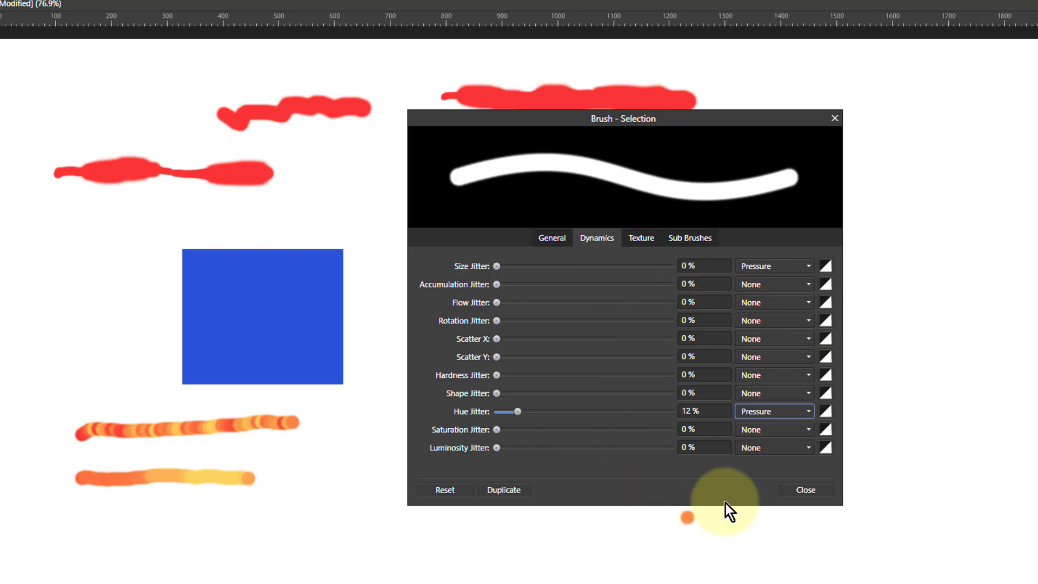
Step: Close the brush settings and undo the painted test strokes
left_click(806, 490)
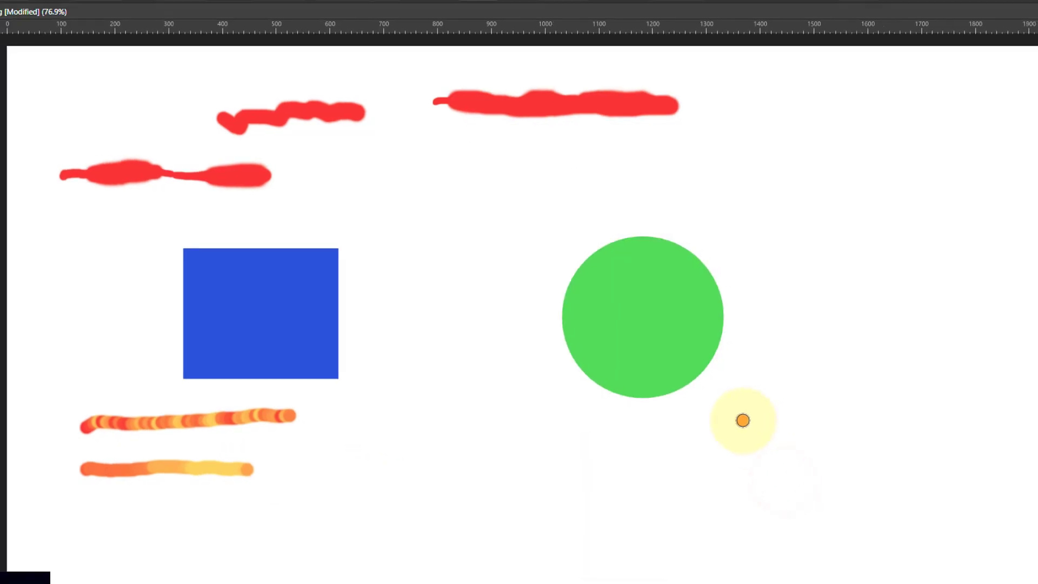
key("ctrl+z")
key("ctrl+z")
key("ctrl+z")
key("ctrl+z")
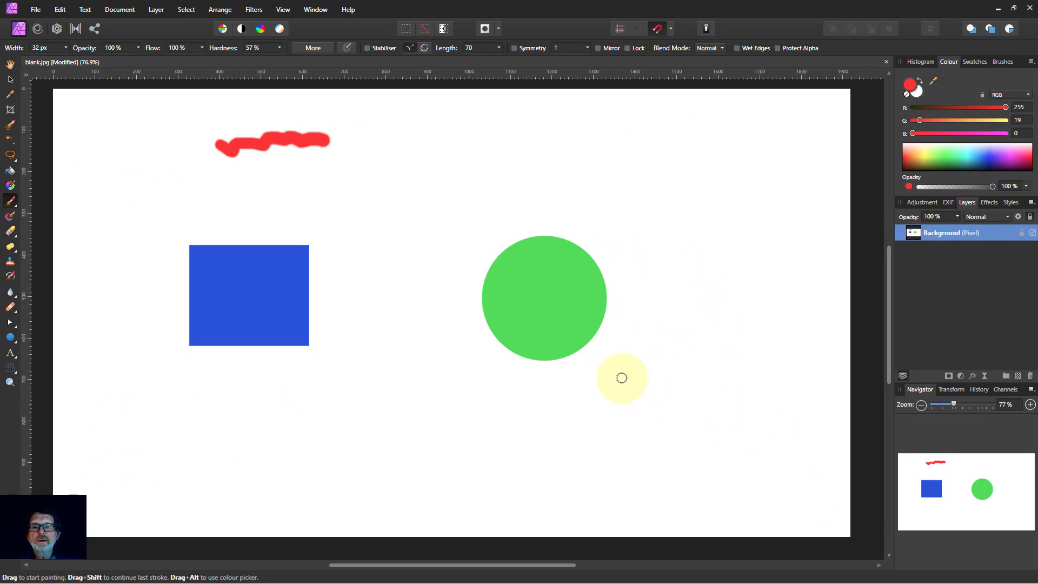
key("ctrl+z")
left_click(622, 377)
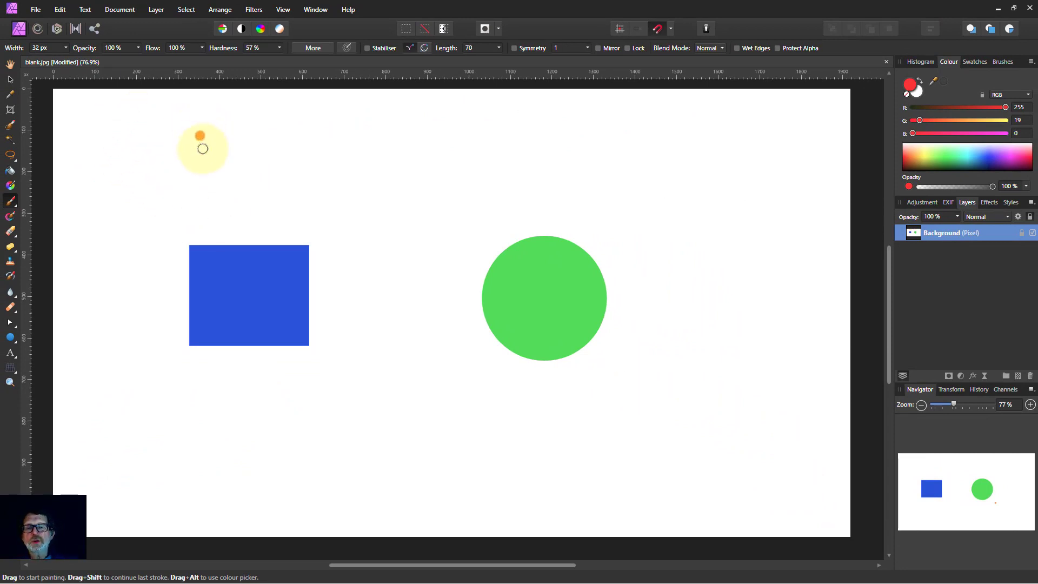
Step: Reset Hue Jitter to 0% in the brush's Dynamics settings and close them
left_click(313, 47)
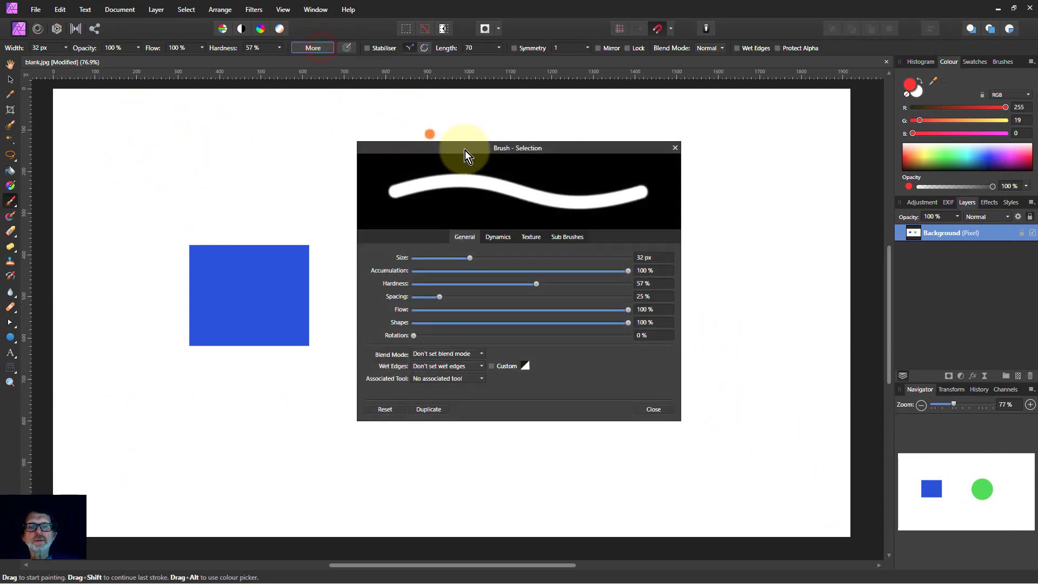
left_click(508, 241)
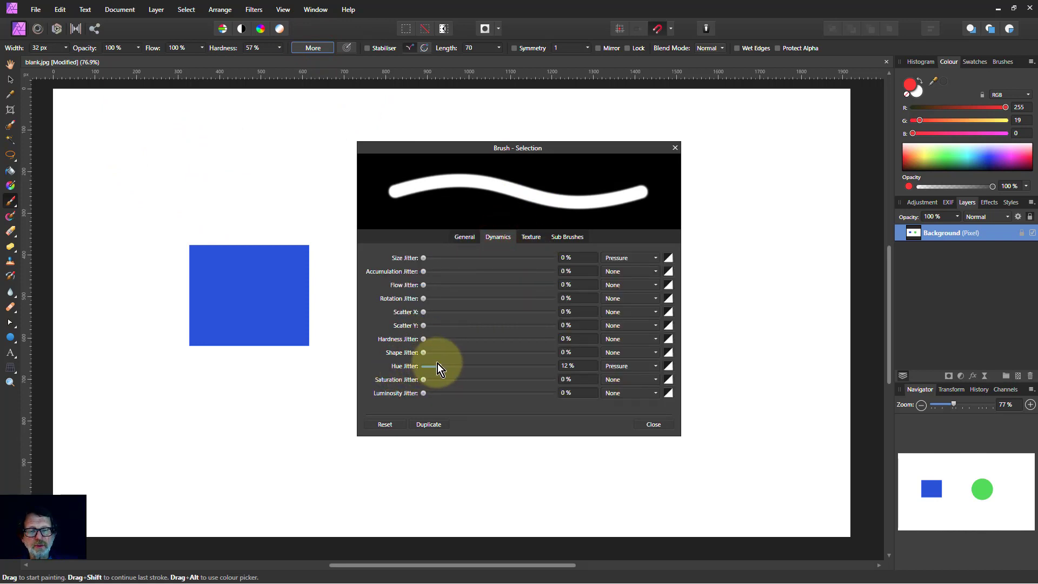
left_click_drag(438, 367, 433, 366)
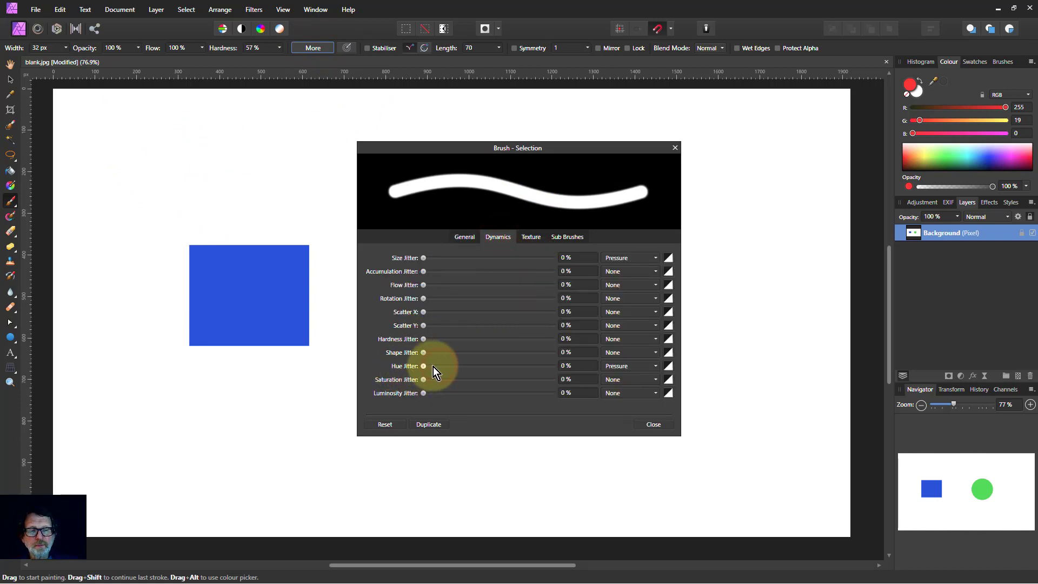
left_click(649, 424)
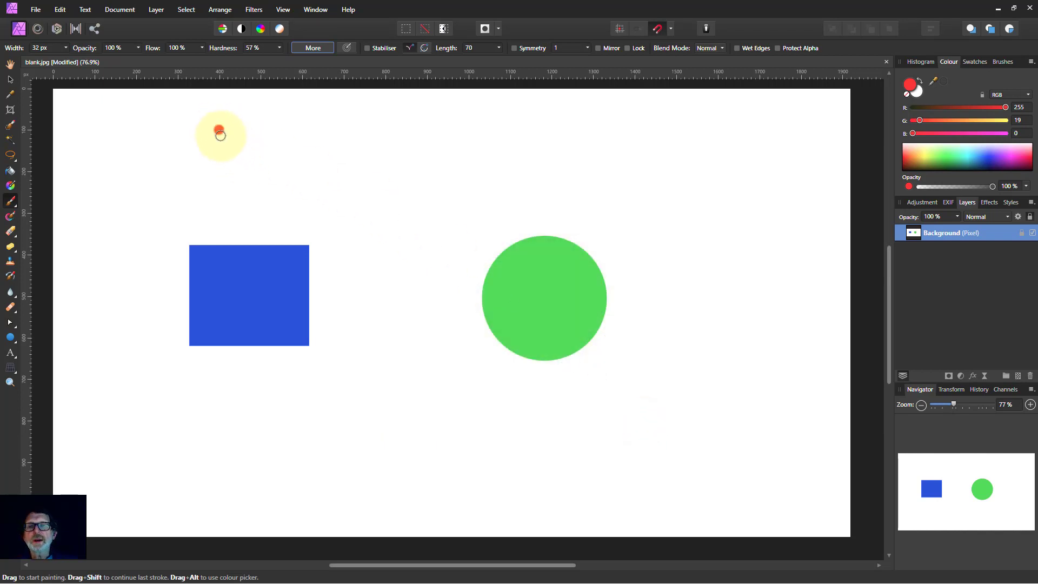
left_click_drag(220, 146, 292, 144)
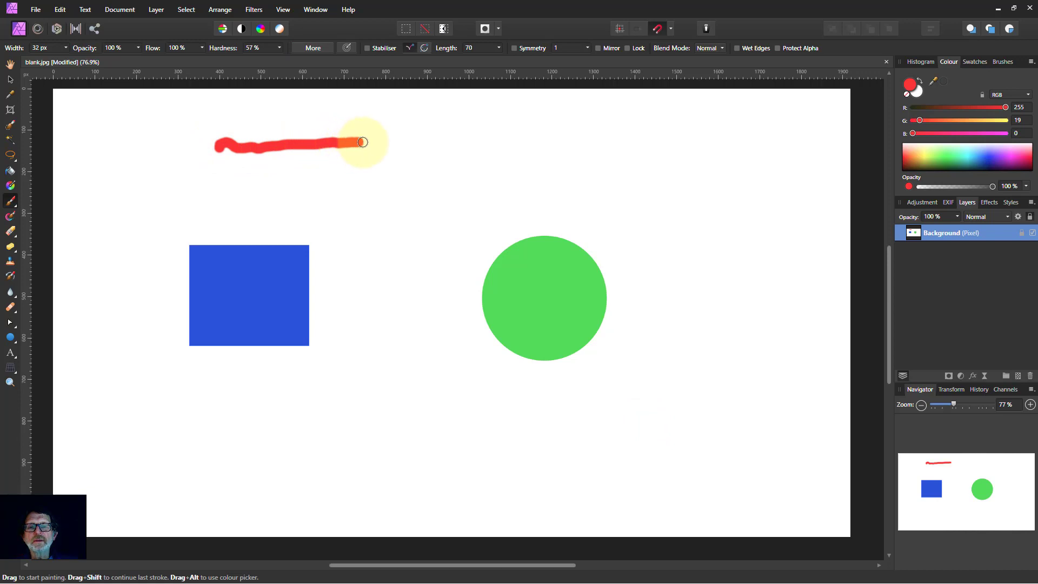
left_click_drag(379, 142, 383, 143)
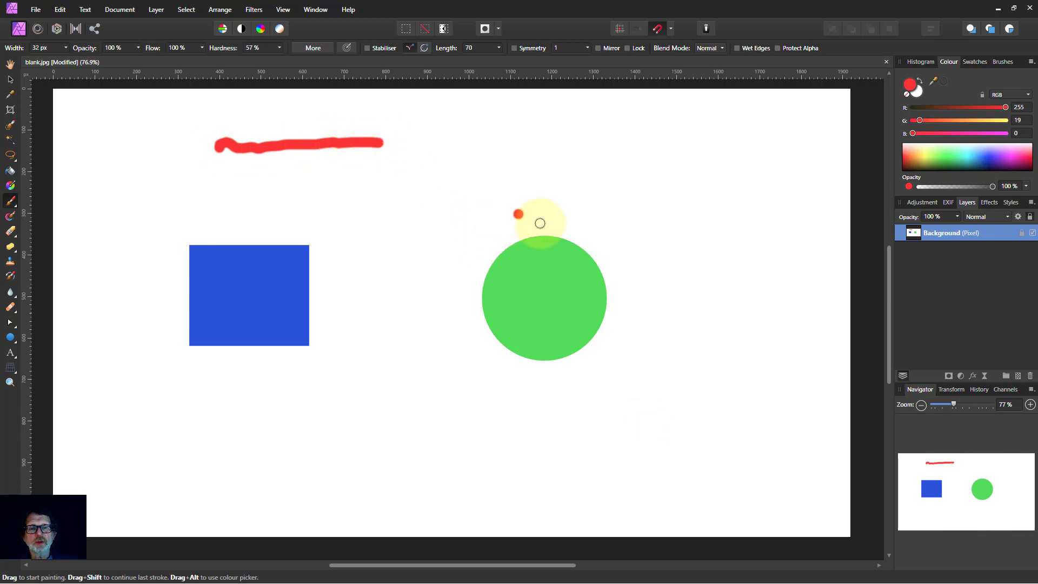
mouse_move(567, 244)
left_mouse_down()
mouse_move(595, 262)
mouse_move(602, 303)
mouse_move(596, 332)
mouse_move(573, 347)
mouse_move(533, 352)
mouse_move(496, 339)
mouse_move(490, 285)
left_mouse_up()
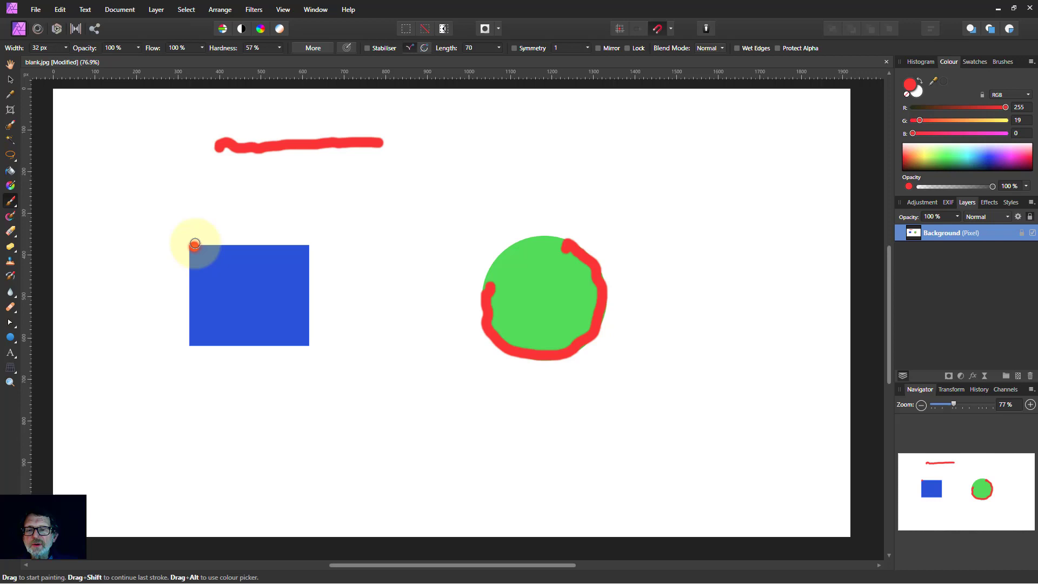
left_click_drag(195, 244, 299, 244)
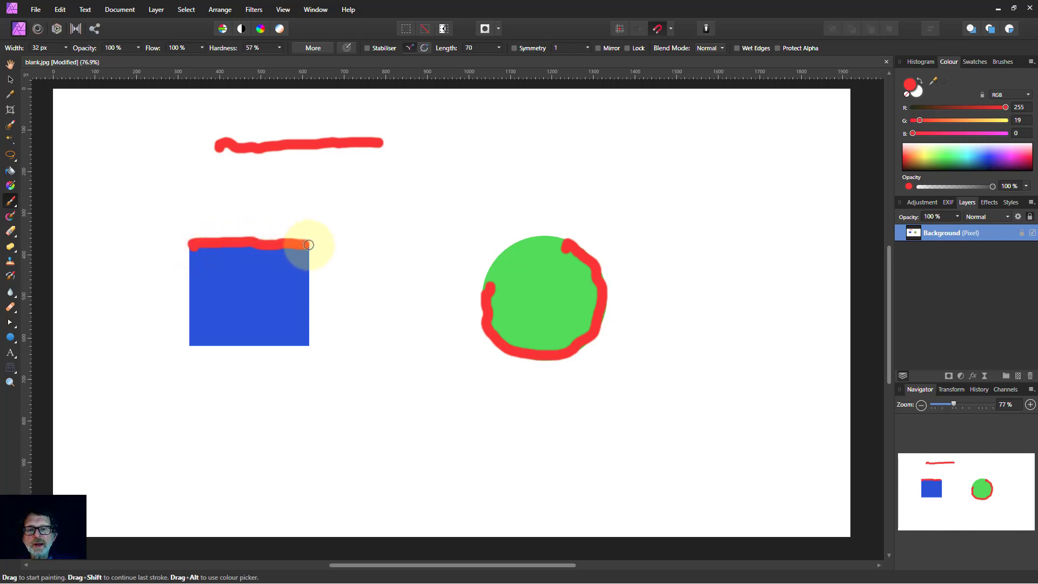
left_click(307, 349)
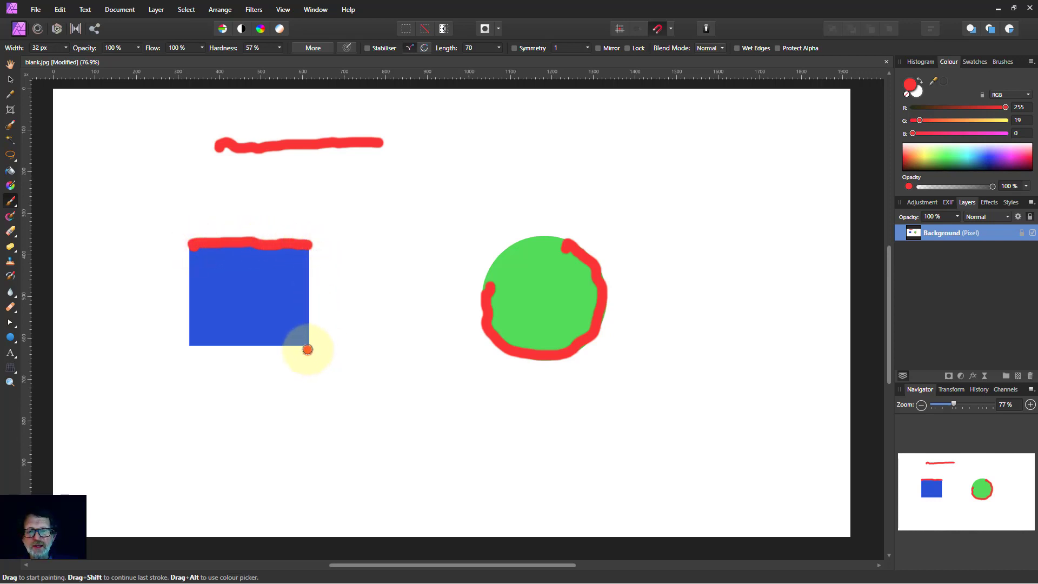
left_click_drag(307, 350, 190, 347)
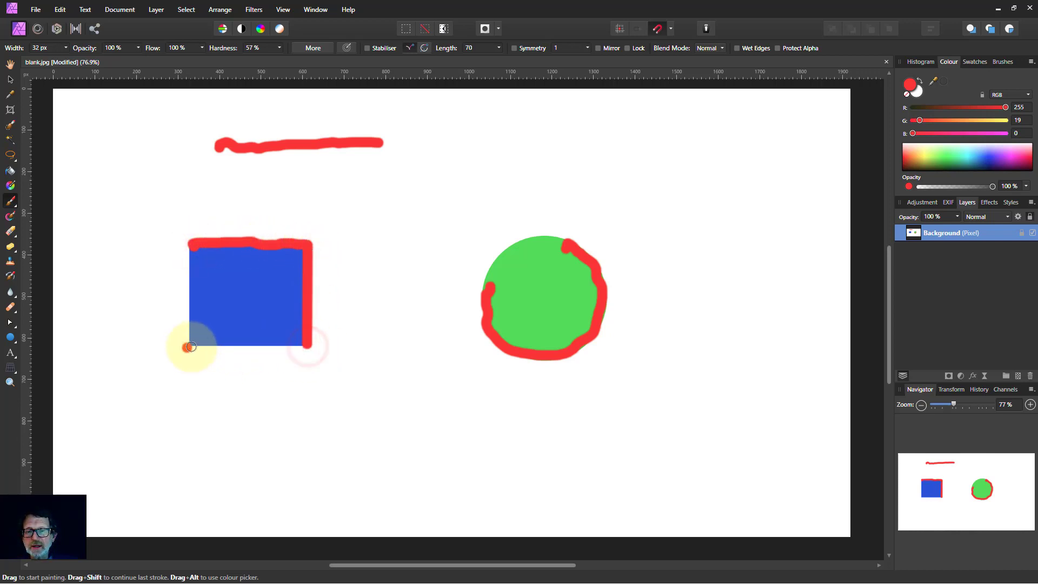
left_click(192, 249, "shift")
key("ctrl+z")
key("ctrl+z")
key("ctrl+z")
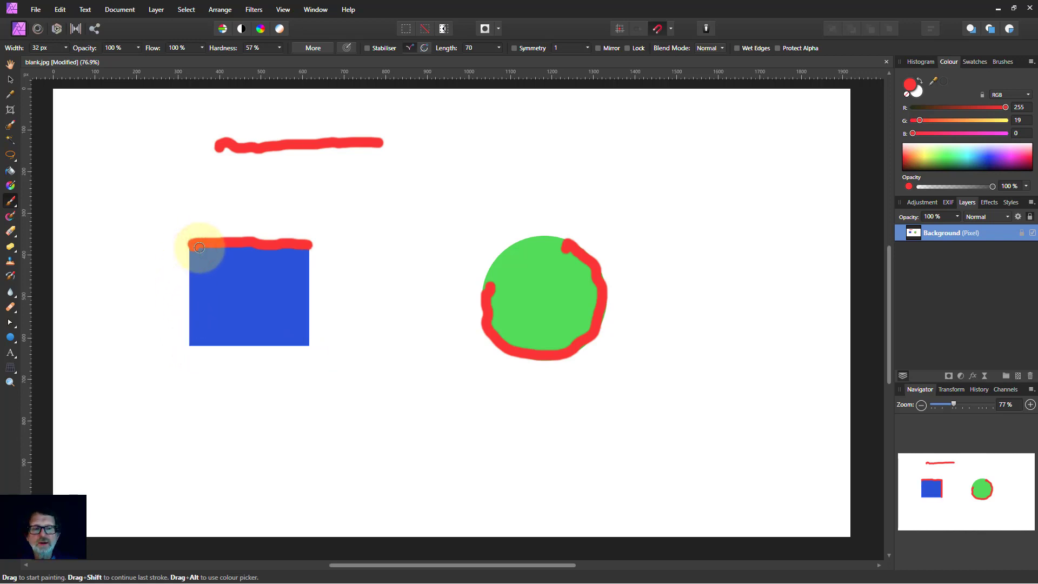
key("ctrl+z")
key("ctrl+z")
key("ctrl+z")
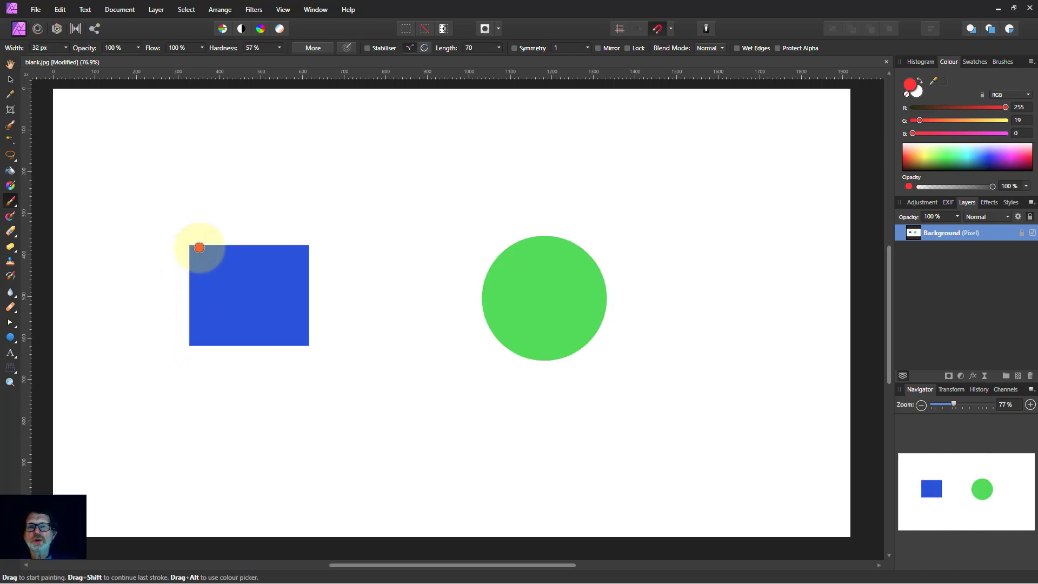
key("ctrl+z")
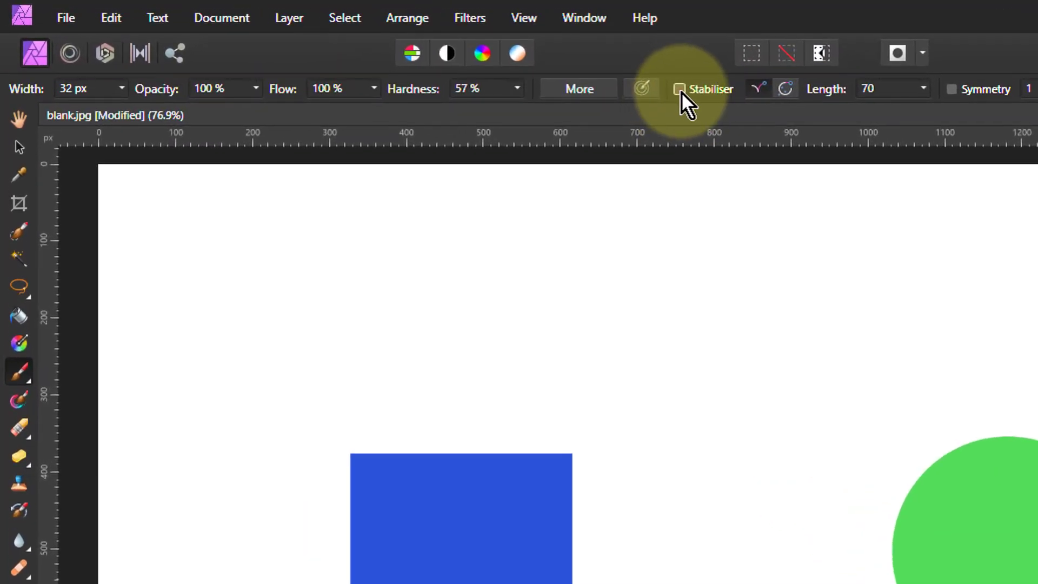
Step: Enable the Stabiliser in Rope mode with a Length of 128
left_click(368, 50)
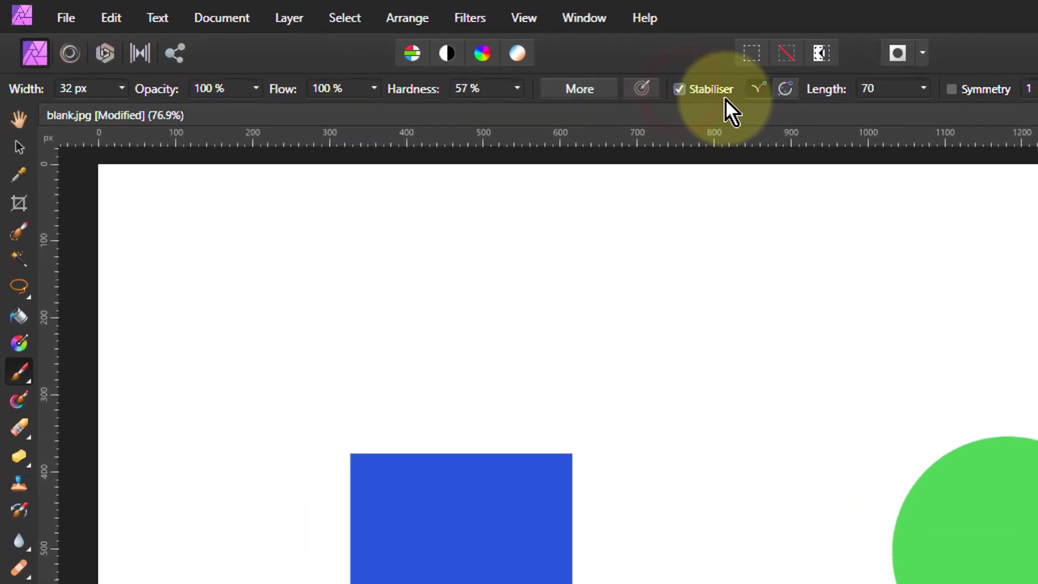
left_click(785, 89)
left_click(757, 90)
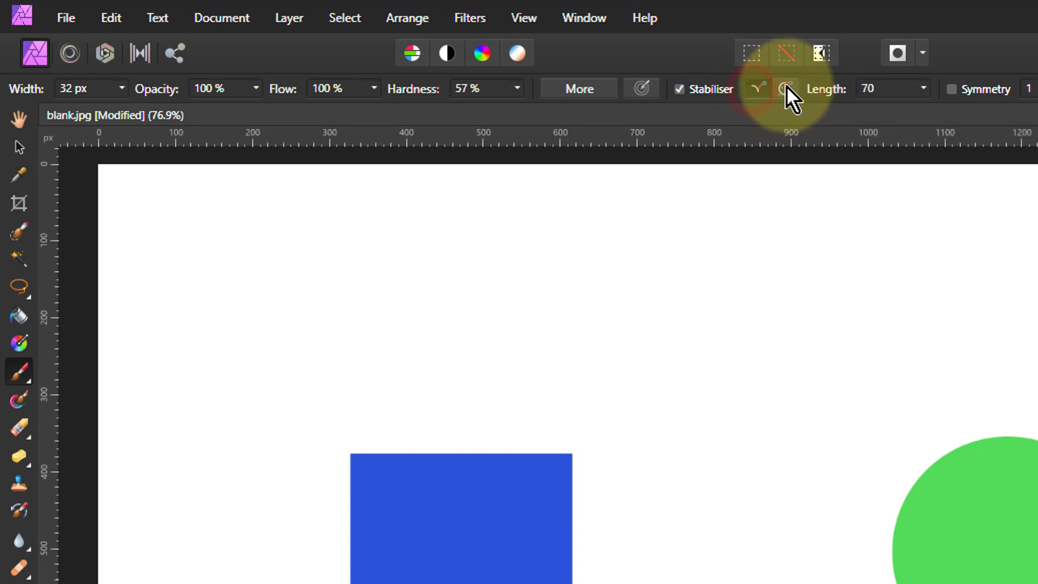
left_click(785, 89)
left_click(760, 90)
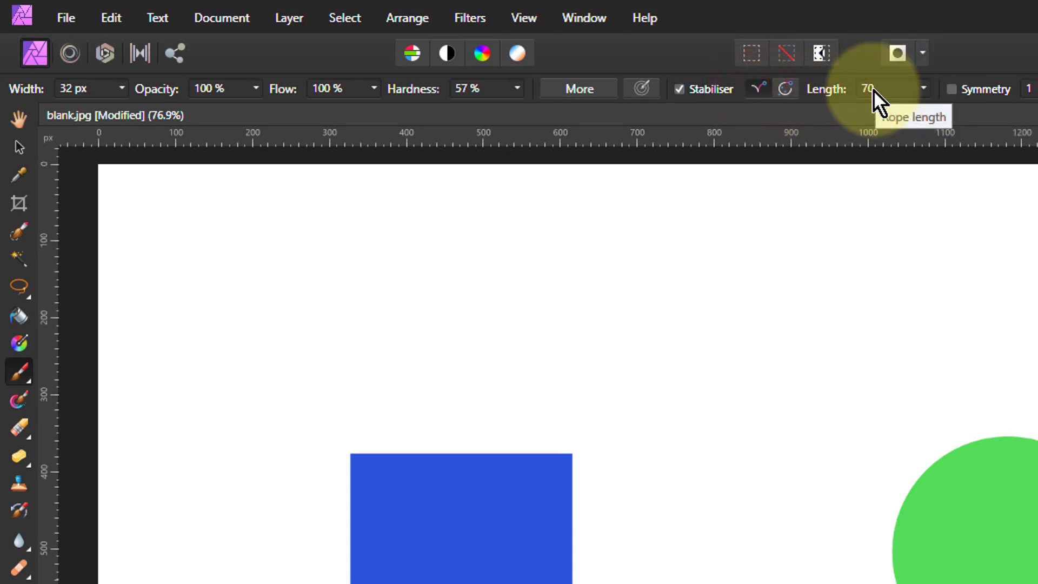
left_click(925, 101)
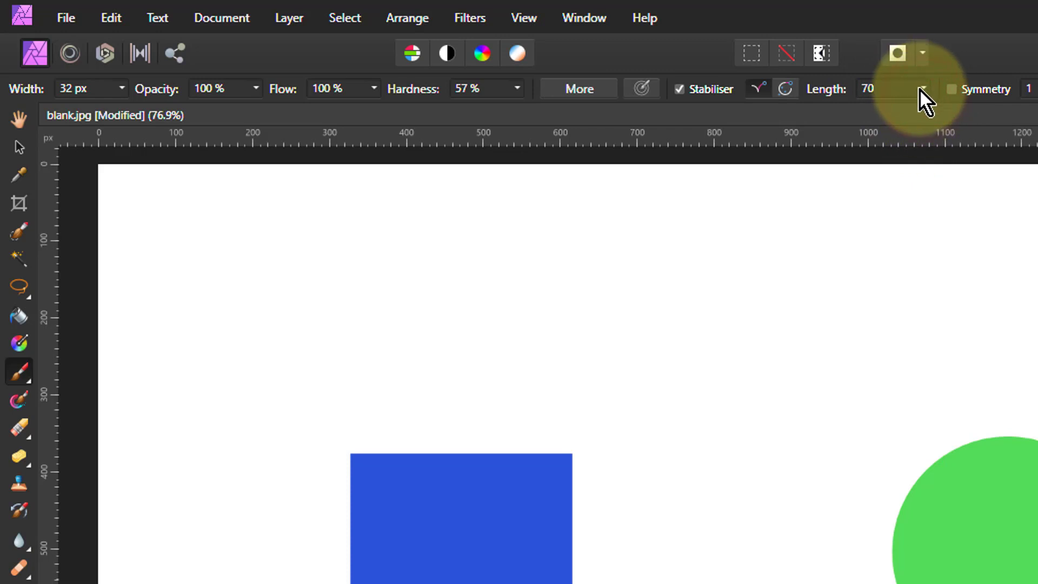
left_click(919, 89)
left_click_drag(927, 109, 991, 113)
left_click(742, 199)
Step: Paint a smooth red line across the top of the canvas
mouse_move(495, 295)
left_mouse_down()
mouse_move(410, 283)
mouse_move(433, 271)
mouse_move(385, 276)
mouse_move(449, 283)
left_mouse_up()
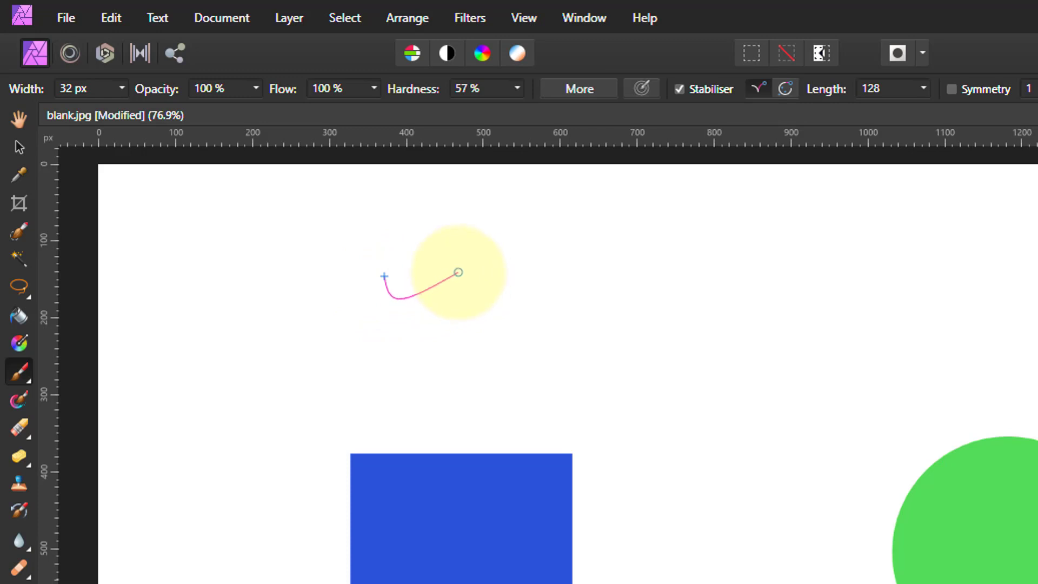
mouse_move(470, 274)
left_mouse_down()
mouse_move(520, 282)
mouse_move(574, 250)
mouse_move(614, 270)
left_mouse_up()
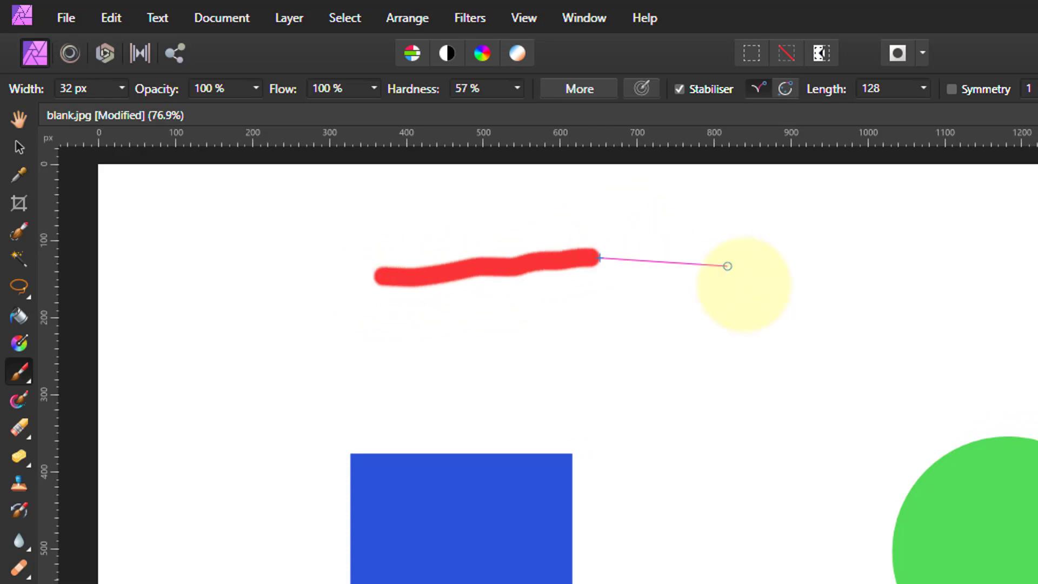
mouse_move(728, 266)
left_mouse_down()
mouse_move(732, 229)
mouse_move(823, 252)
mouse_move(1037, 261)
mouse_move(1037, 231)
left_mouse_up()
left_click(1037, 231)
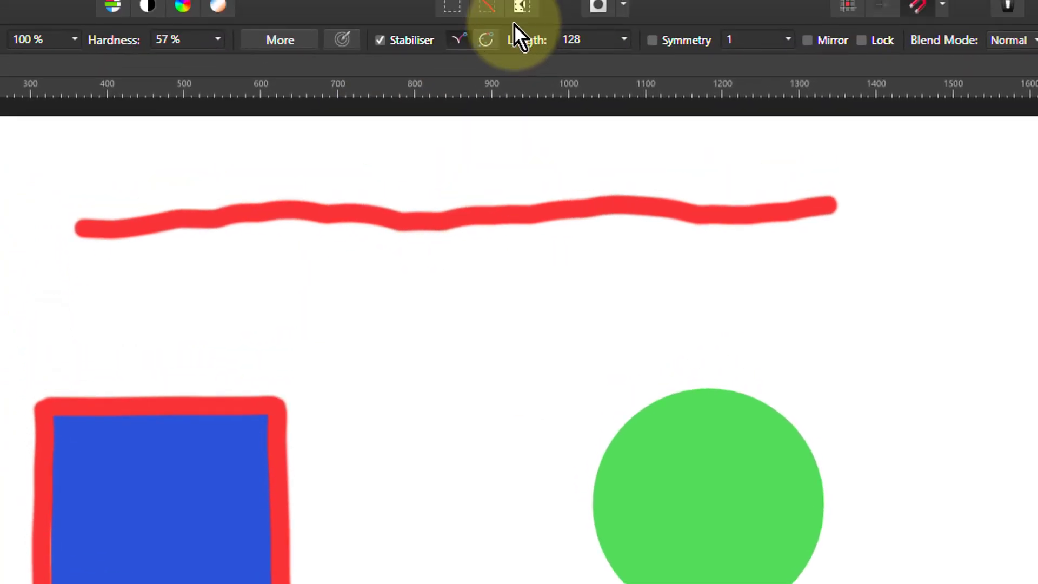
Step: Switch the Stabiliser to Window mode with a Window size of 111
left_click(486, 58)
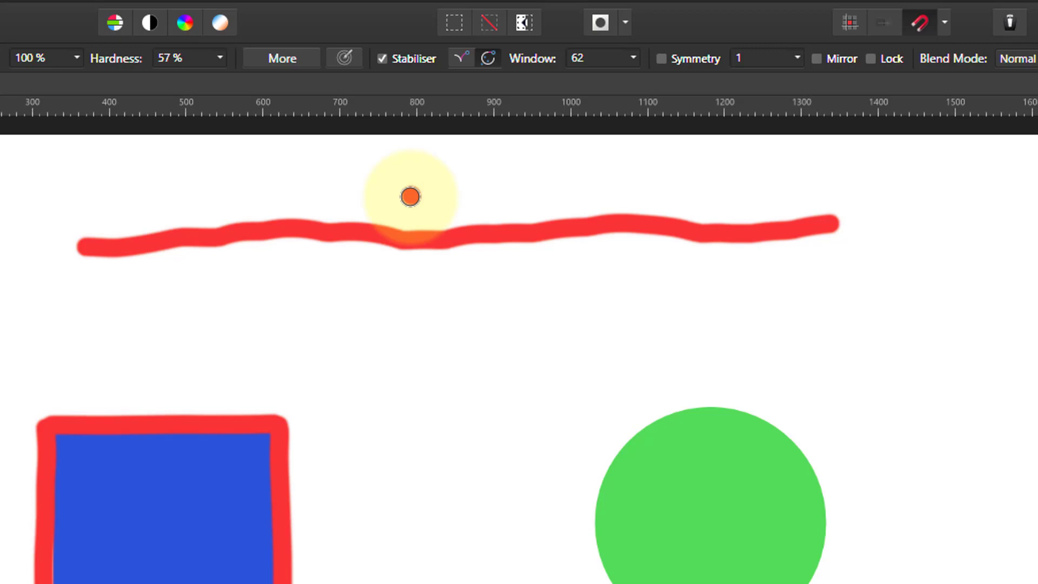
left_click(631, 57)
left_click_drag(635, 80, 689, 79)
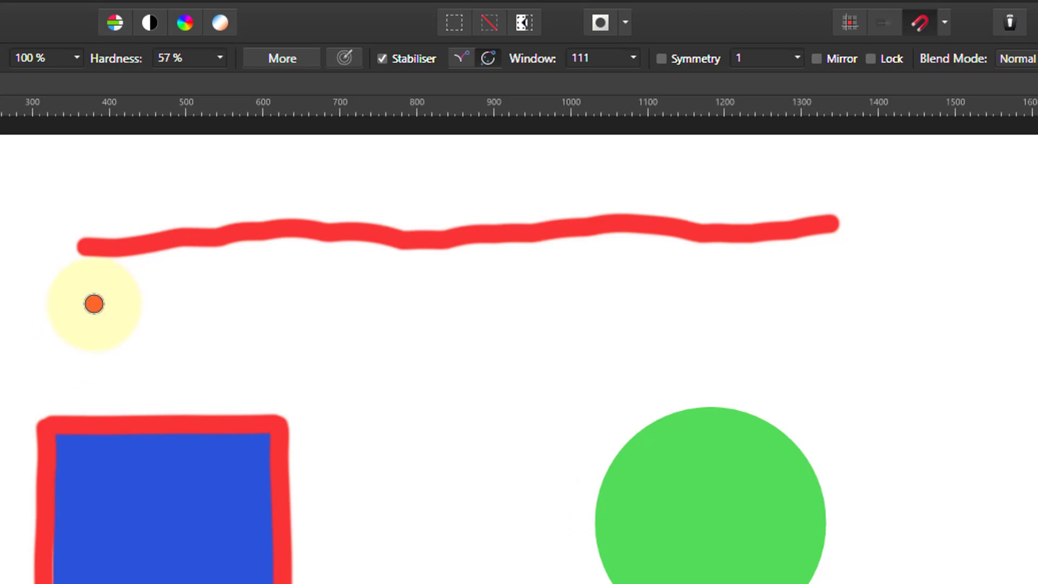
Step: Paint a second red line under the first and a smile below the dots
left_click_drag(84, 310, 139, 308)
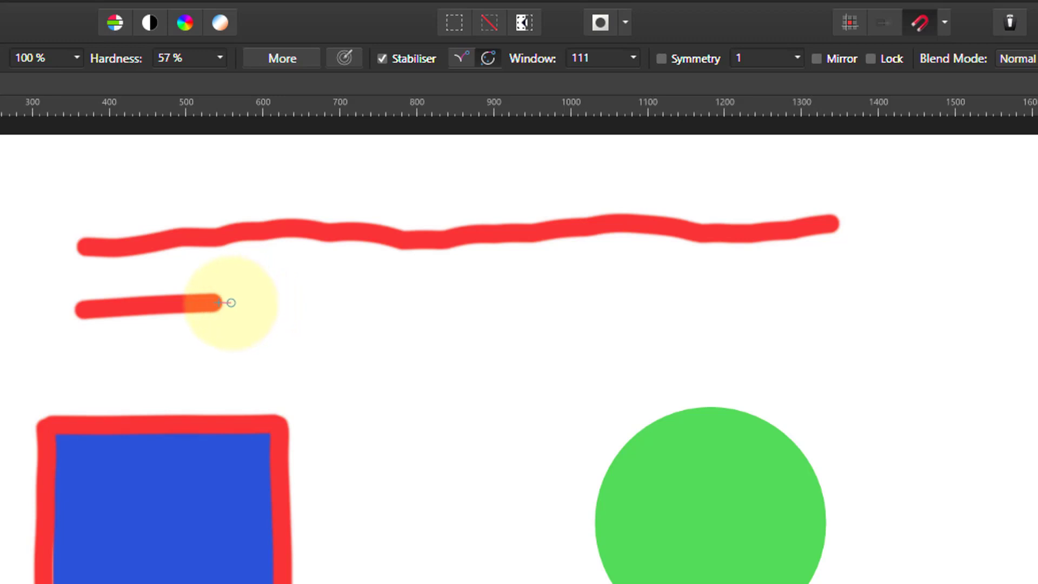
mouse_move(224, 303)
left_mouse_down()
mouse_move(250, 305)
mouse_move(272, 272)
mouse_move(368, 310)
mouse_move(396, 274)
mouse_move(446, 335)
mouse_move(434, 296)
mouse_move(471, 335)
mouse_move(482, 265)
mouse_move(526, 300)
mouse_move(633, 303)
mouse_move(603, 282)
mouse_move(661, 303)
mouse_move(721, 274)
mouse_move(720, 257)
mouse_move(795, 259)
left_mouse_up()
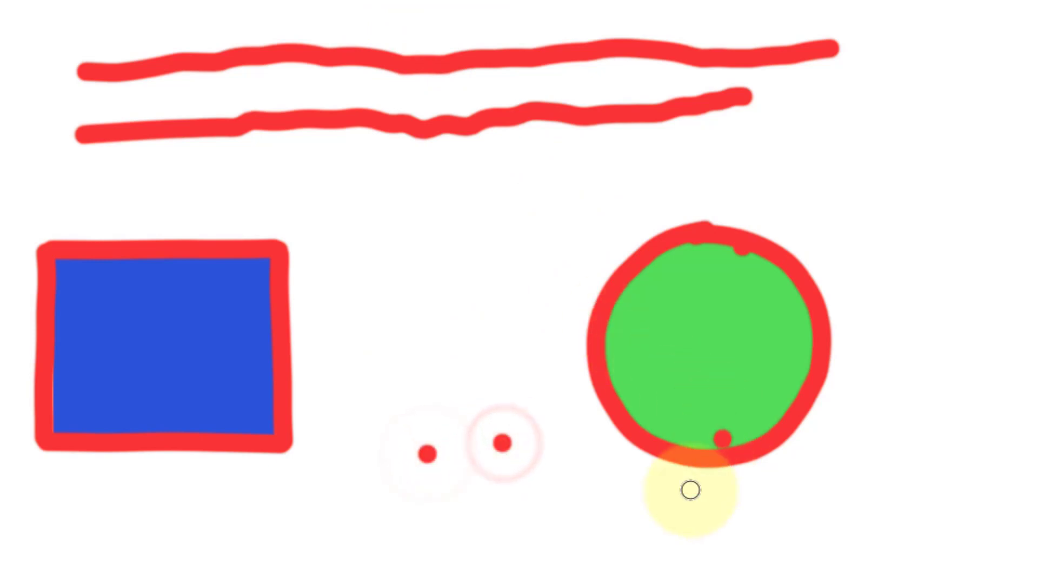
mouse_move(624, 541)
left_mouse_down()
mouse_move(534, 583)
mouse_move(431, 583)
left_mouse_up()
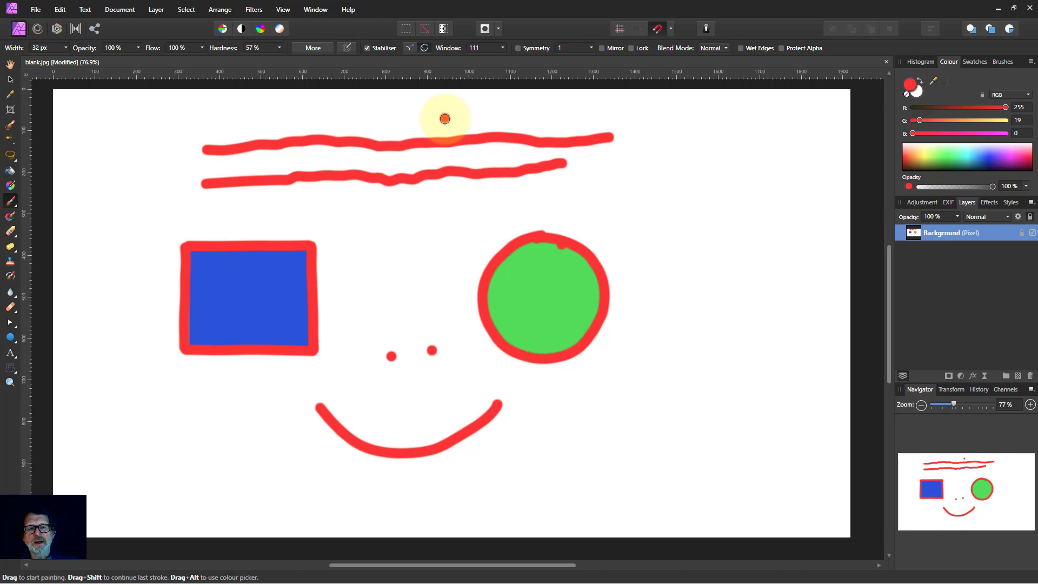
mouse_move(446, 119)
left_mouse_down()
mouse_move(460, 150)
mouse_move(447, 151)
mouse_move(467, 150)
mouse_move(481, 172)
left_mouse_up()
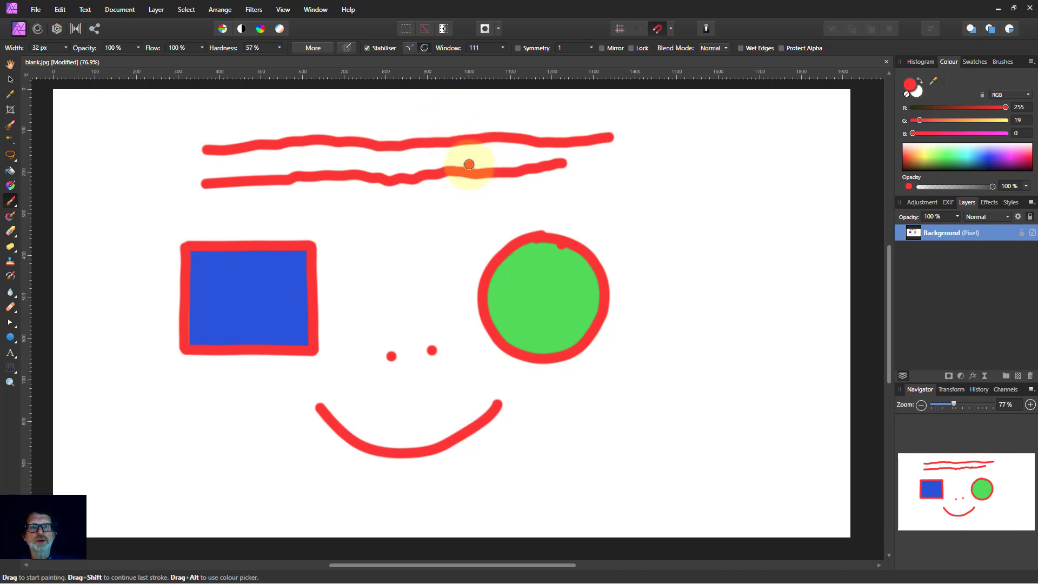